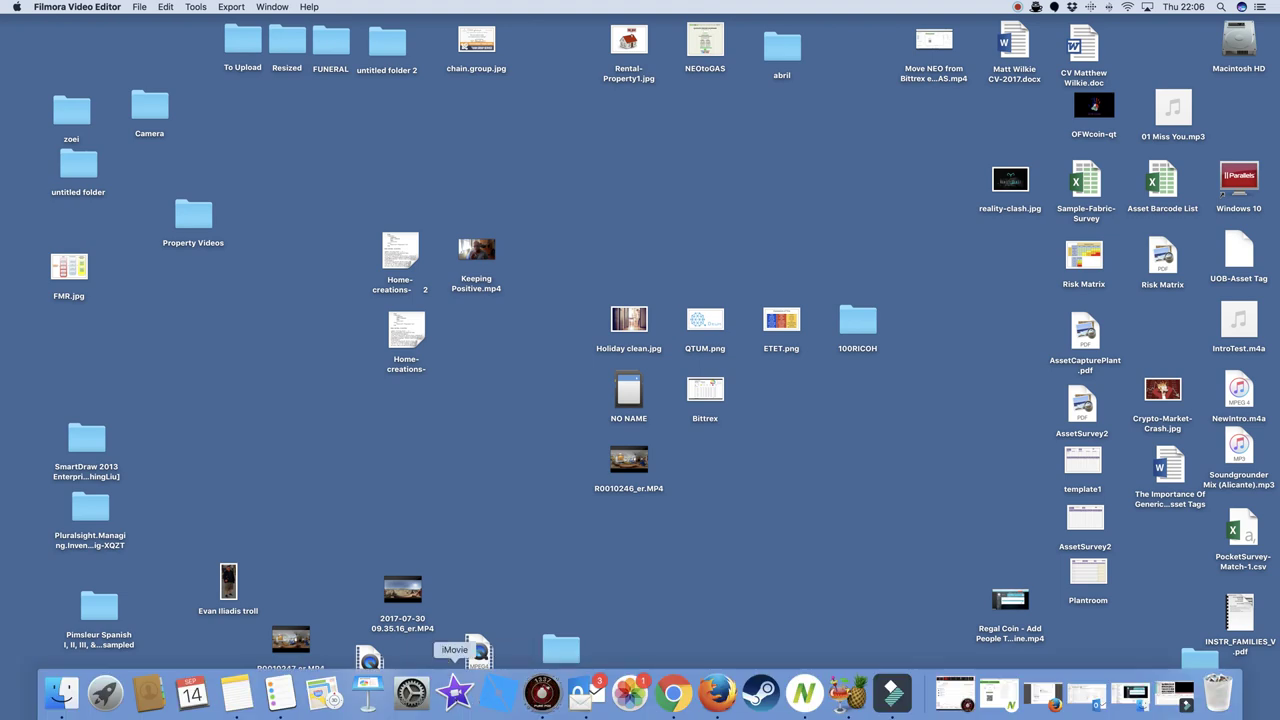
# Launch System Preferences from the Dock and choose the Security & Privacy category.
pyautogui.click(411, 690)
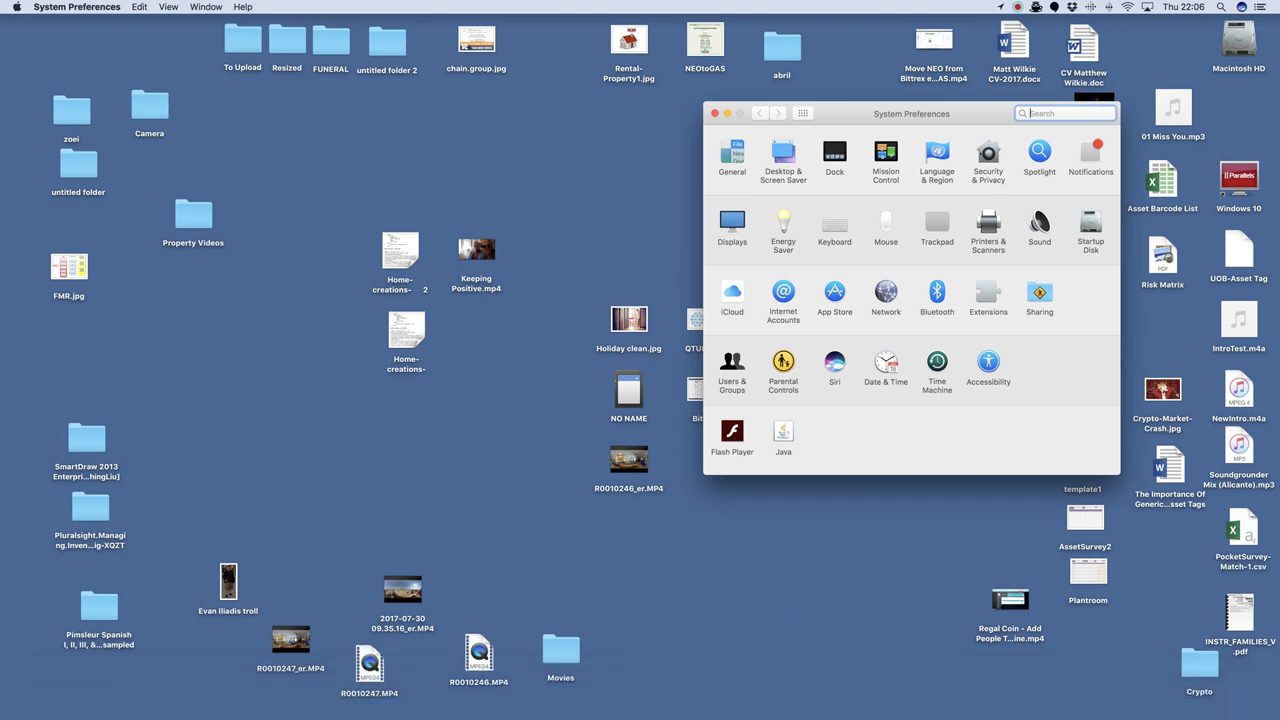
pyautogui.click(989, 155)
# Bring up Security & Privacy's Privacy pane showing the Accessibility app list.
pyautogui.click(989, 152)
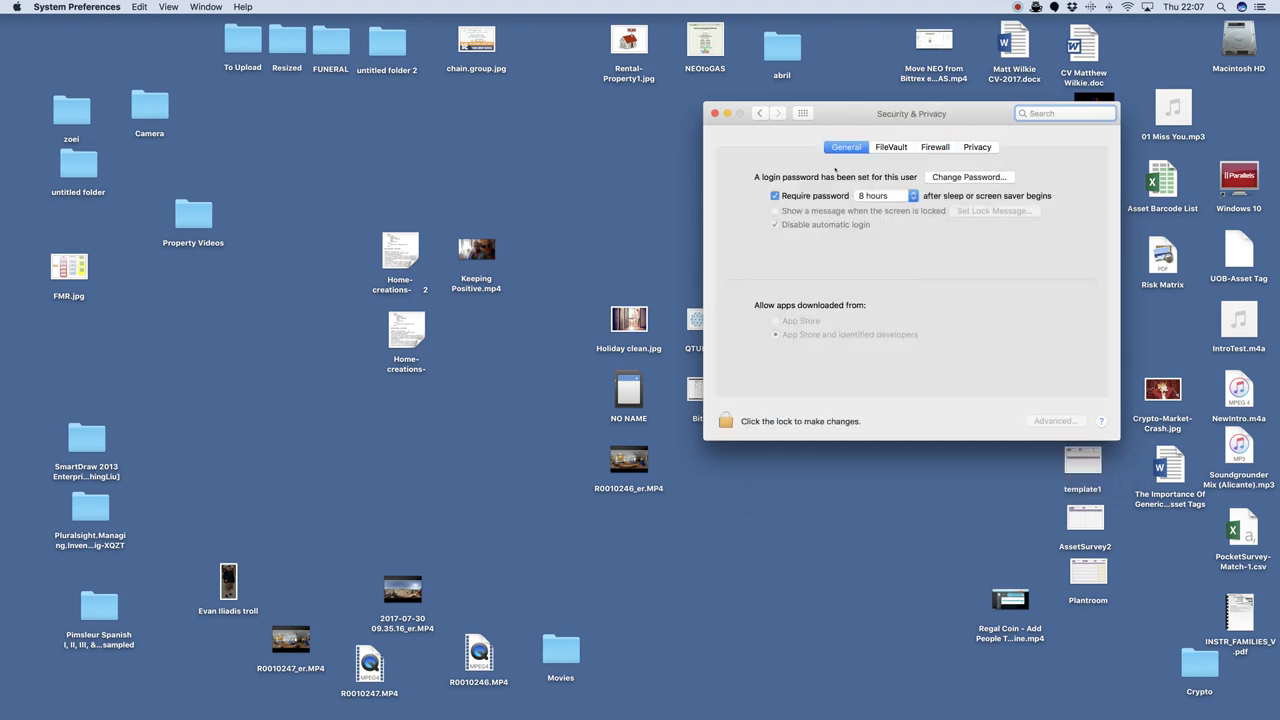
pyautogui.click(980, 148)
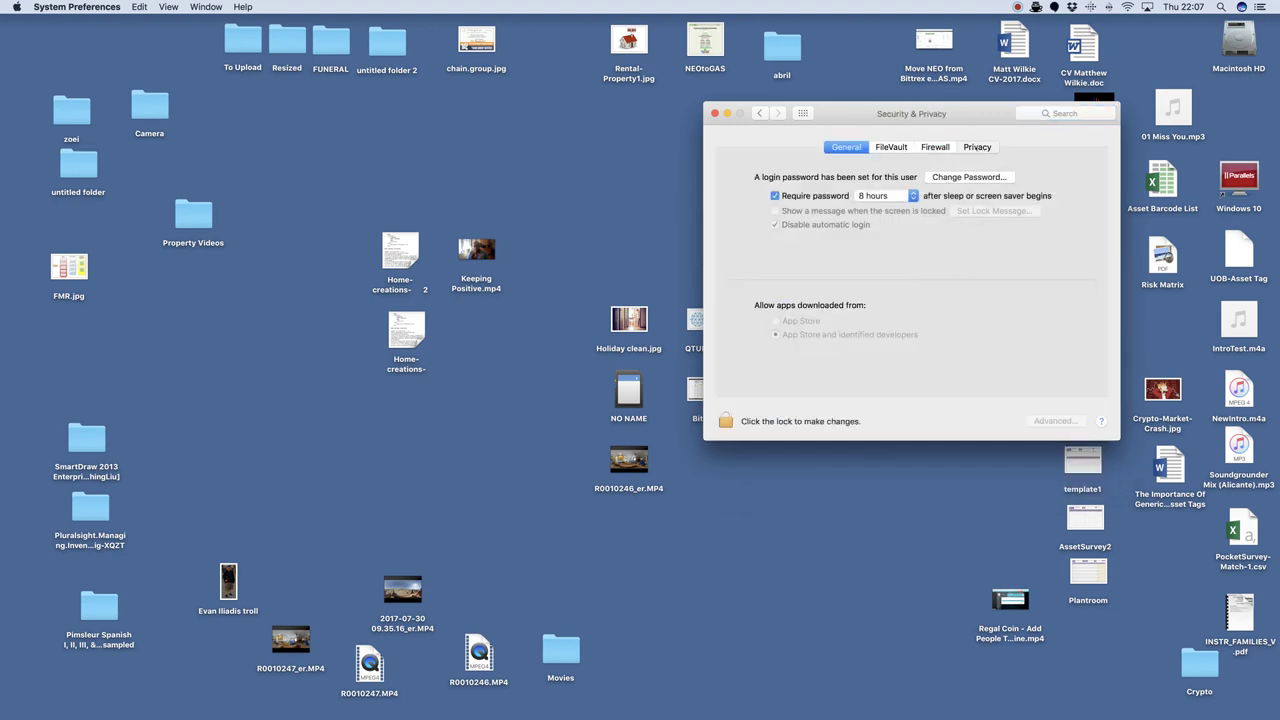
pyautogui.click(976, 148)
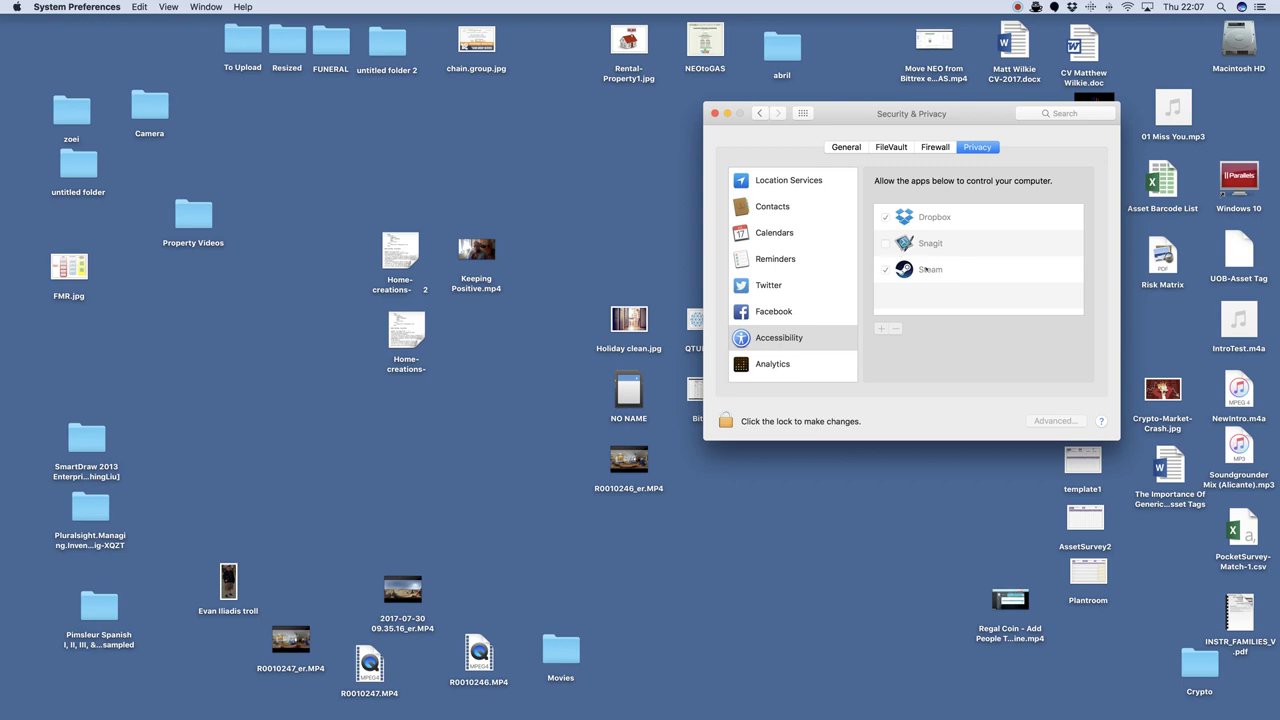
# Unlock the Accessibility privacy settings with the account password.
pyautogui.click(727, 419)
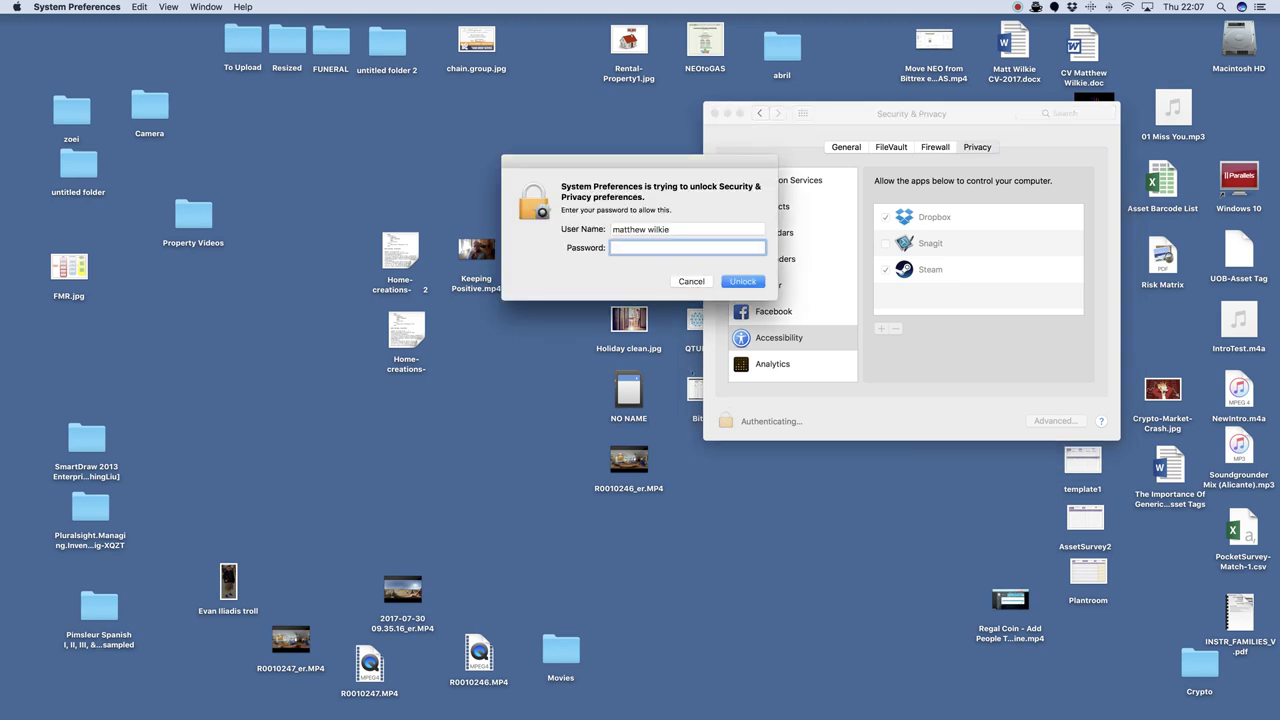
pyautogui.write('******')
pyautogui.write('*******')
pyautogui.press('Return')
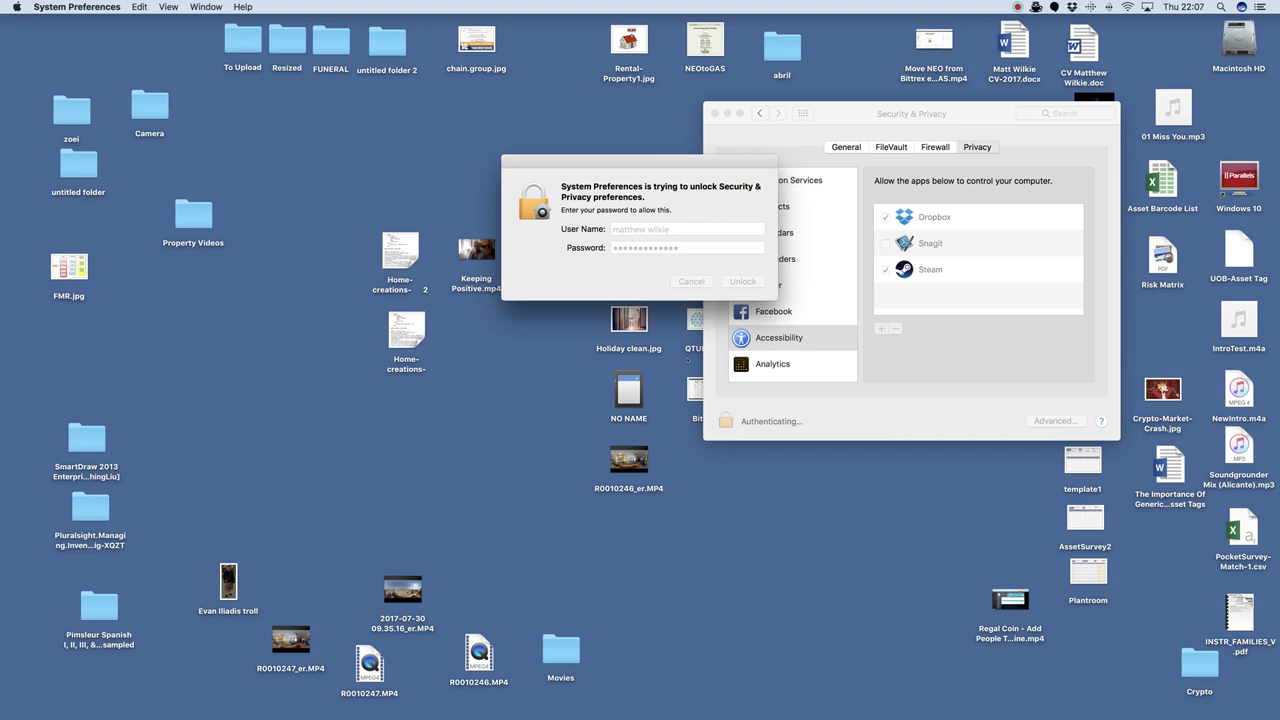
pyautogui.write('***')
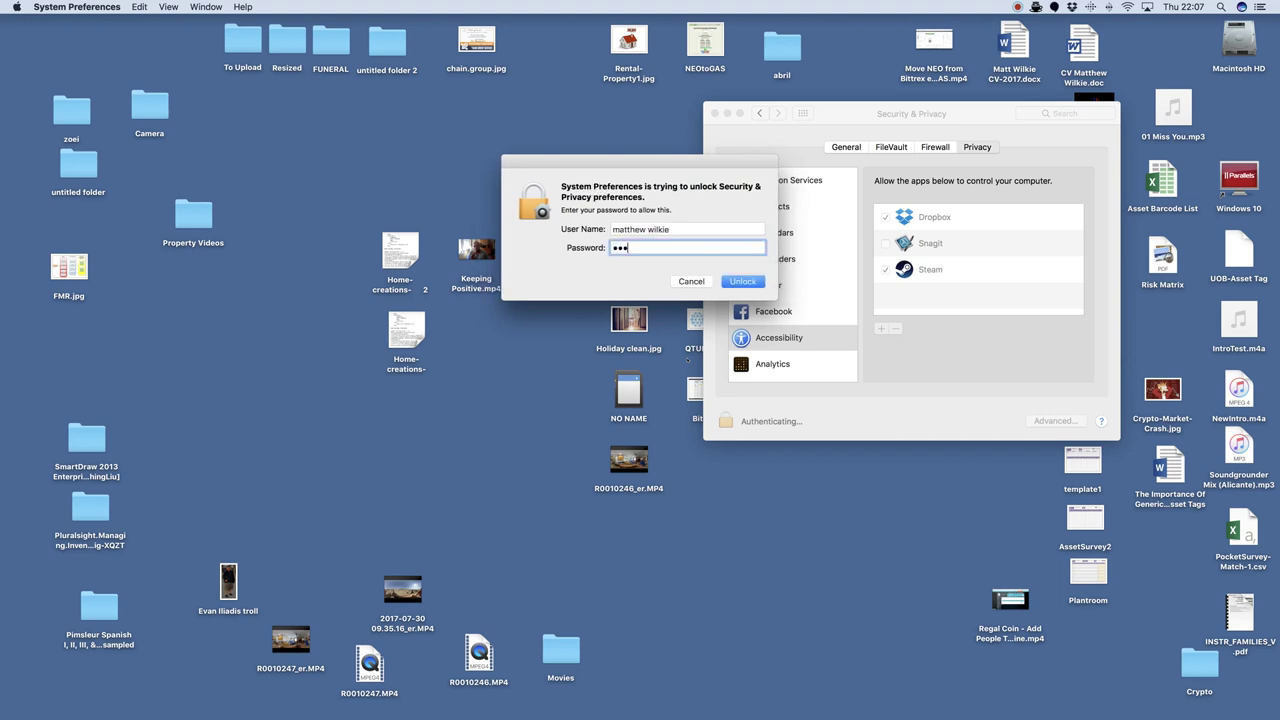
pyautogui.write('*******')
pyautogui.press('Return')
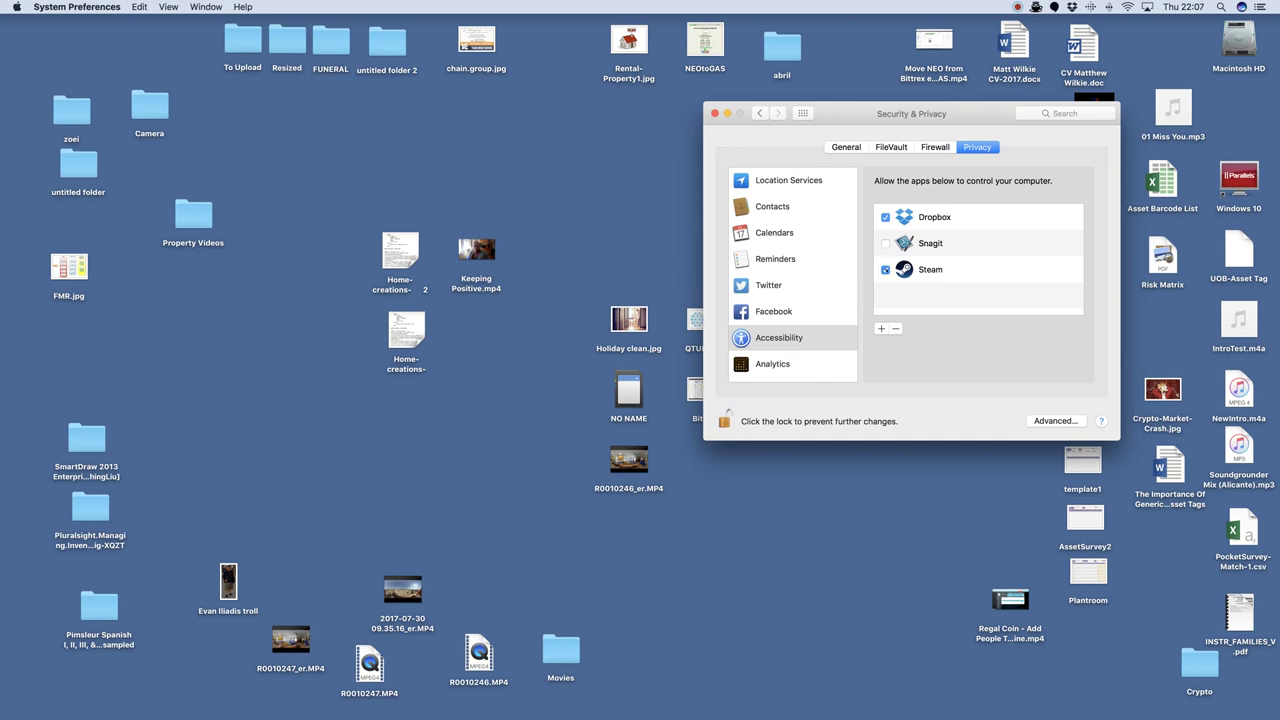
# Leave Steam checked in the Accessibility list and lock the padlock again.
pyautogui.click(886, 270)
pyautogui.click(886, 270)
pyautogui.click(726, 420)
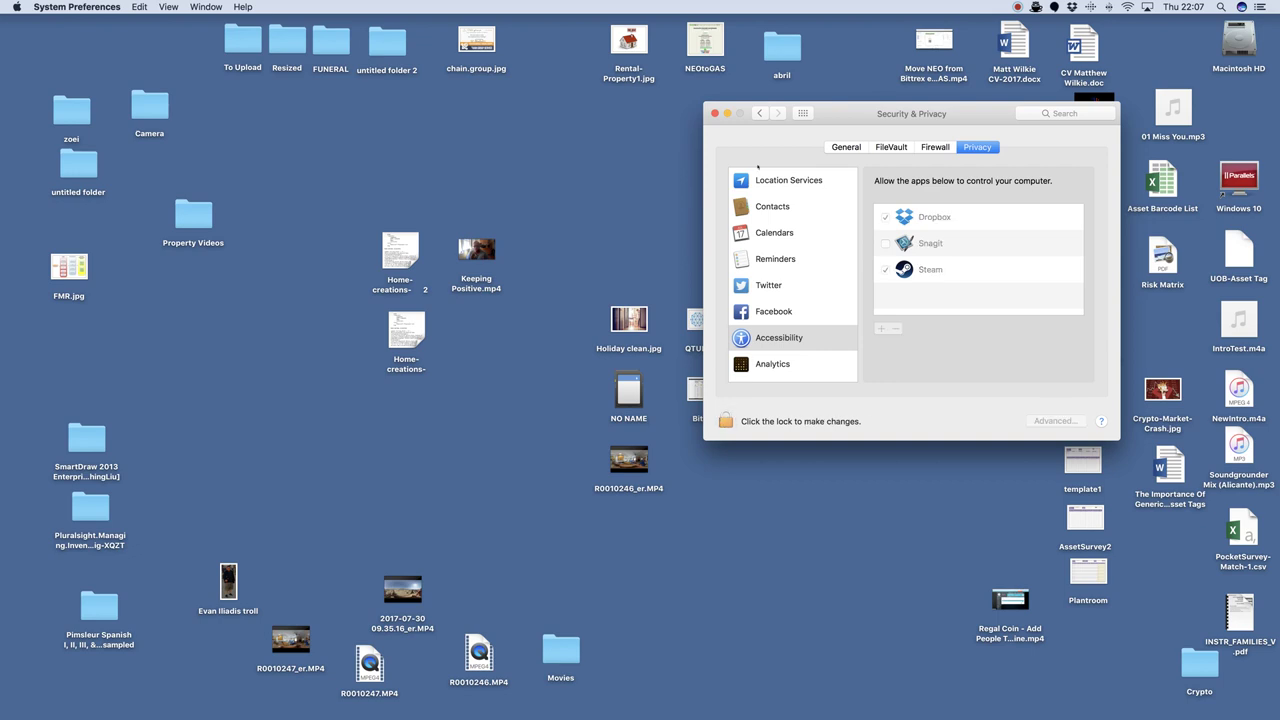
pyautogui.click(715, 113)
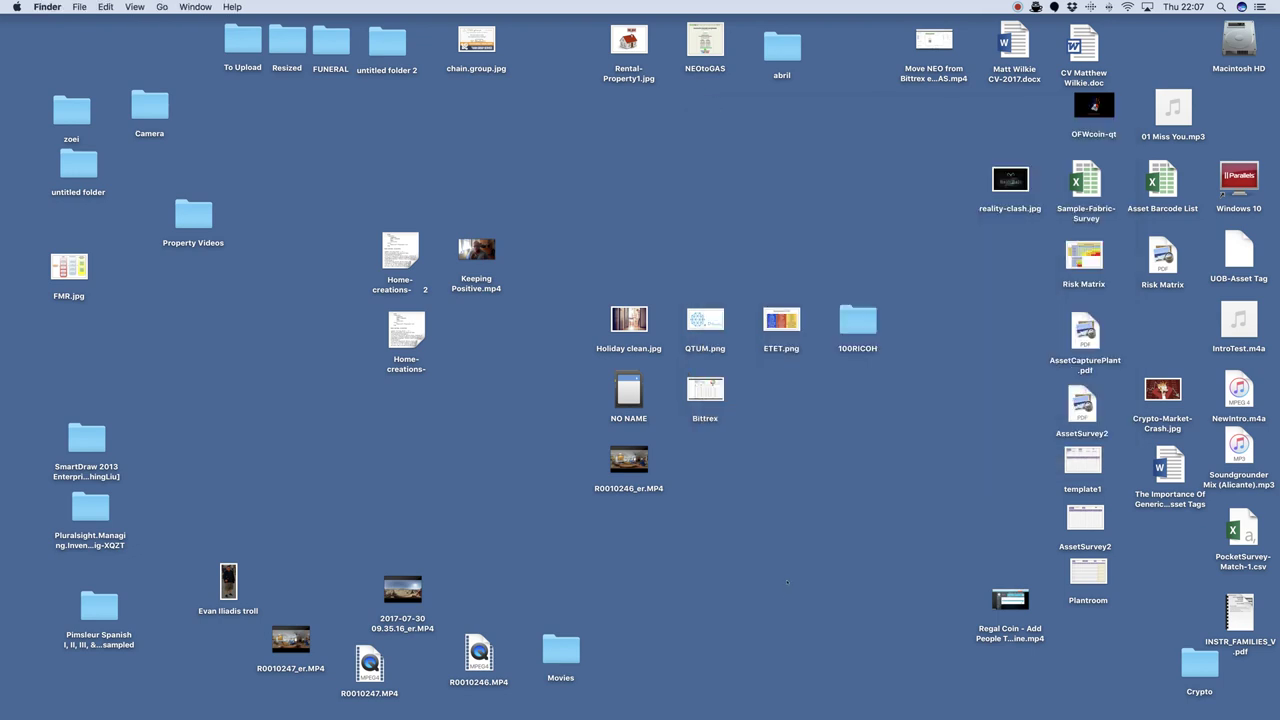